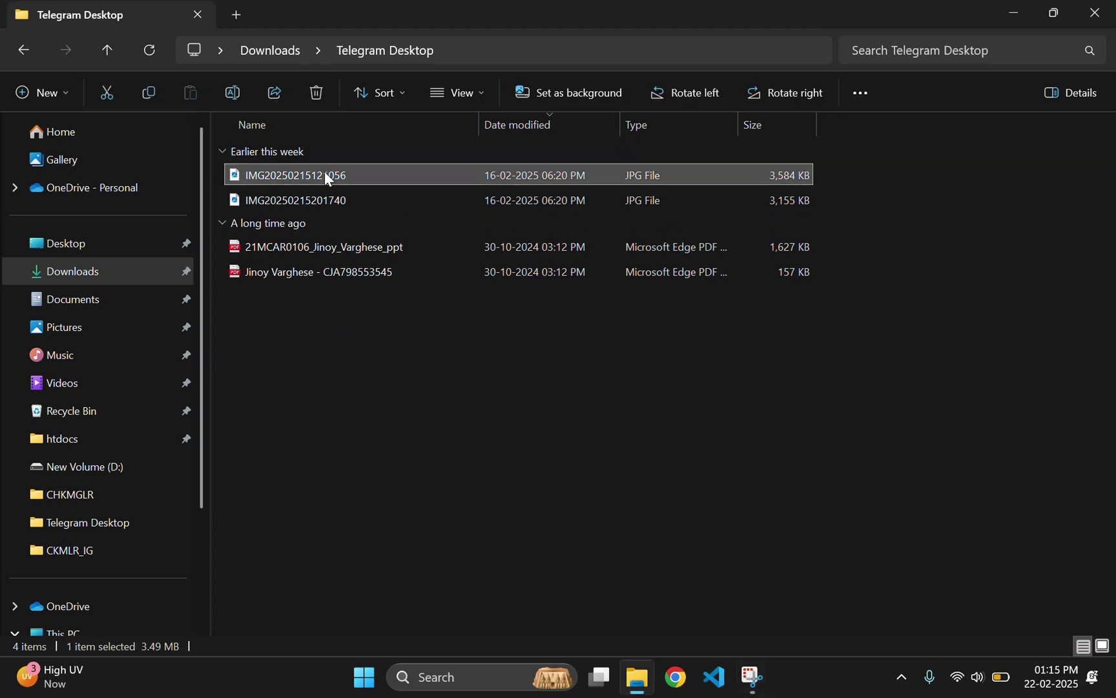
Try to delete the first JPG image, and give up when it stays locked
right_click(324, 170)
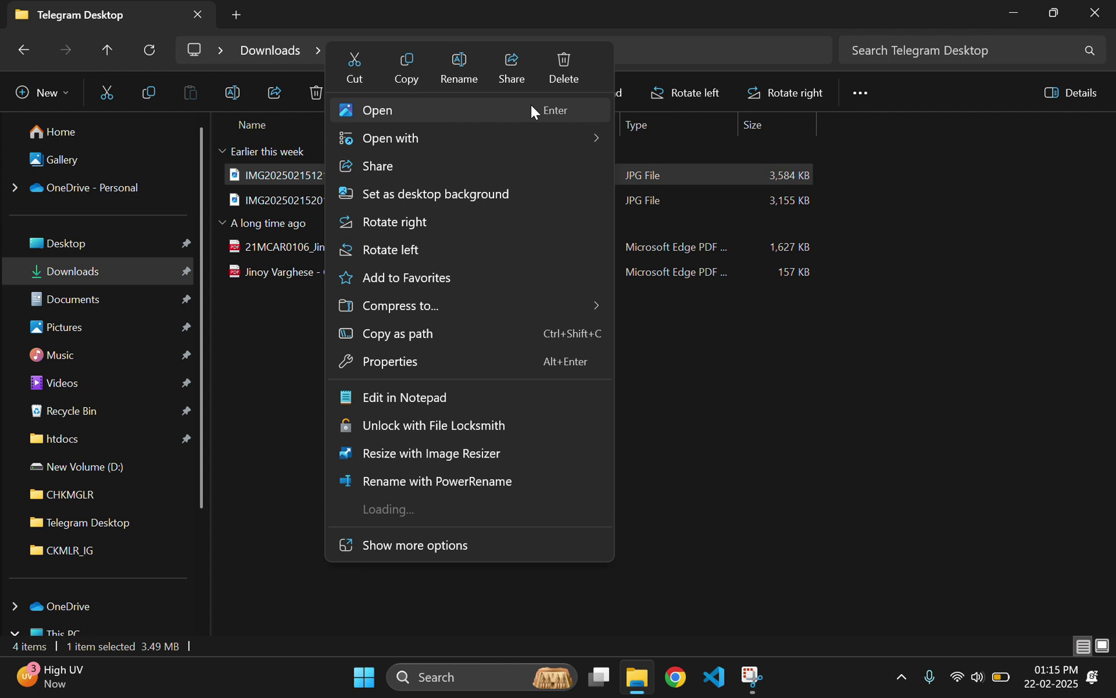
left_click(564, 74)
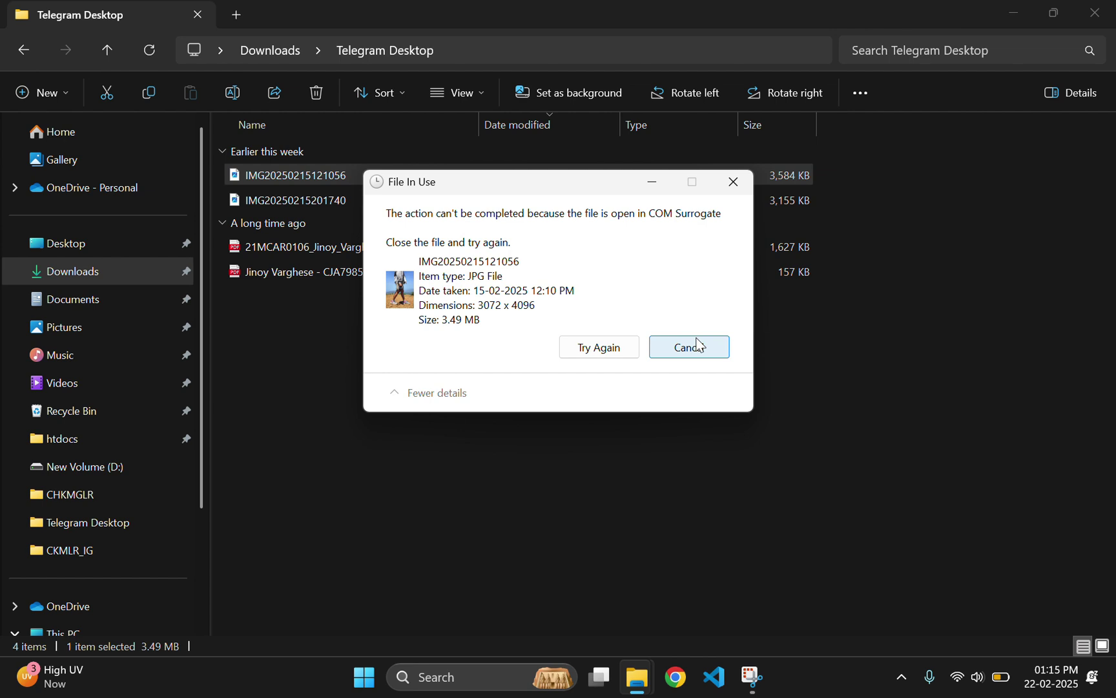
left_click(611, 347)
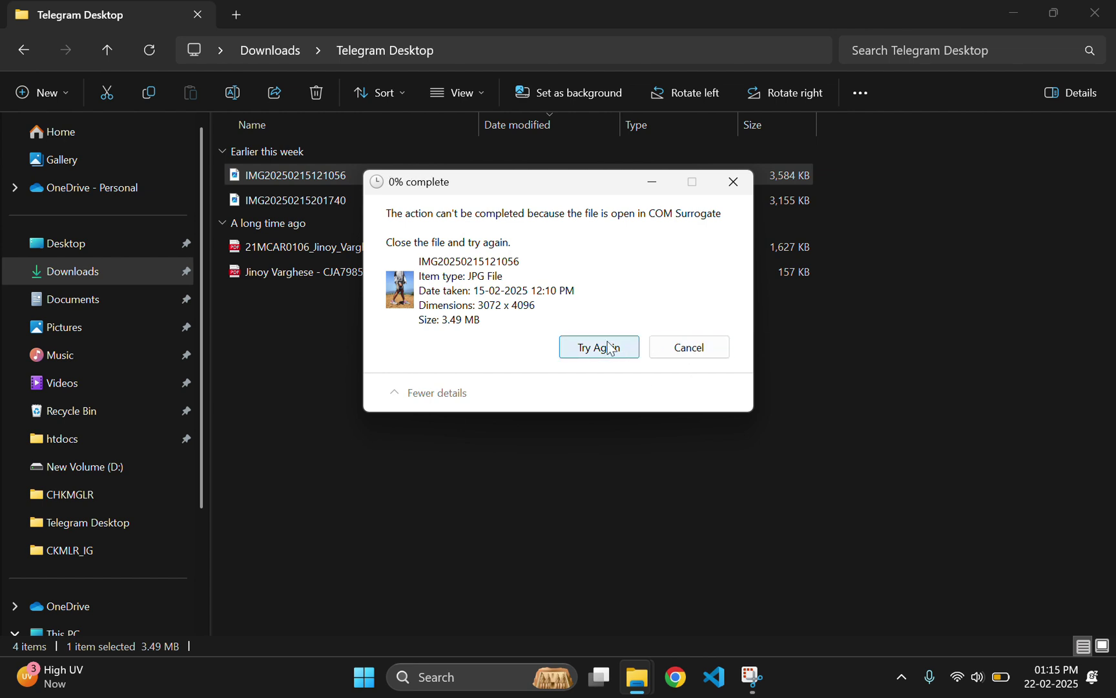
left_click(714, 350)
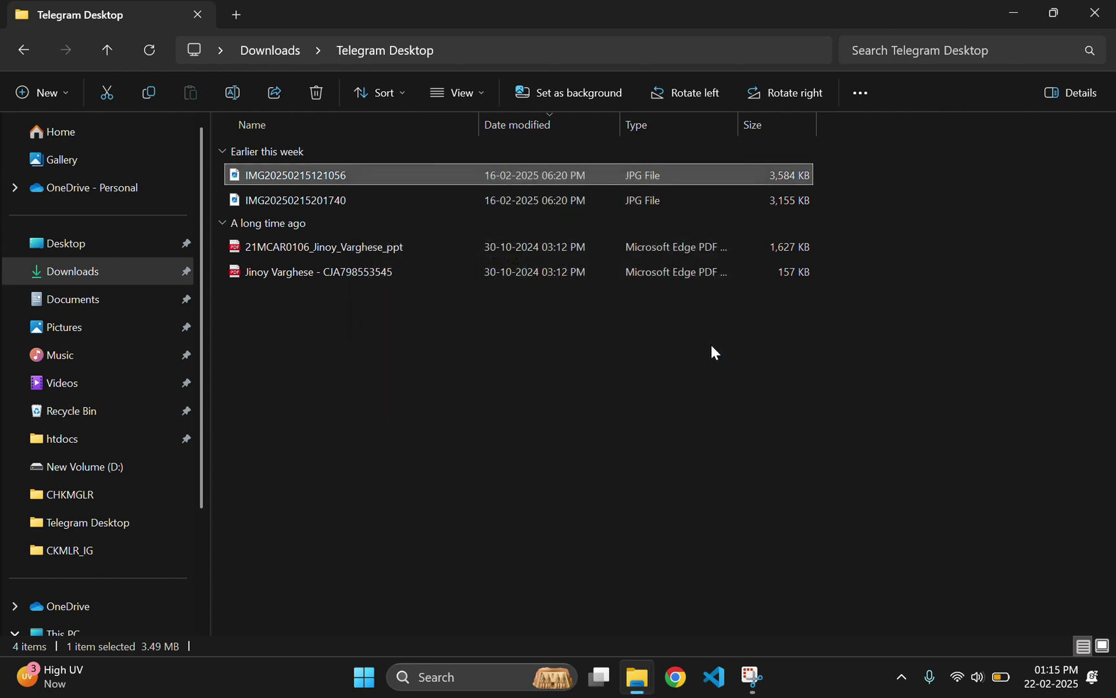
Launch Task Manager from a Start menu search for 'tas'
right_click(470, 457)
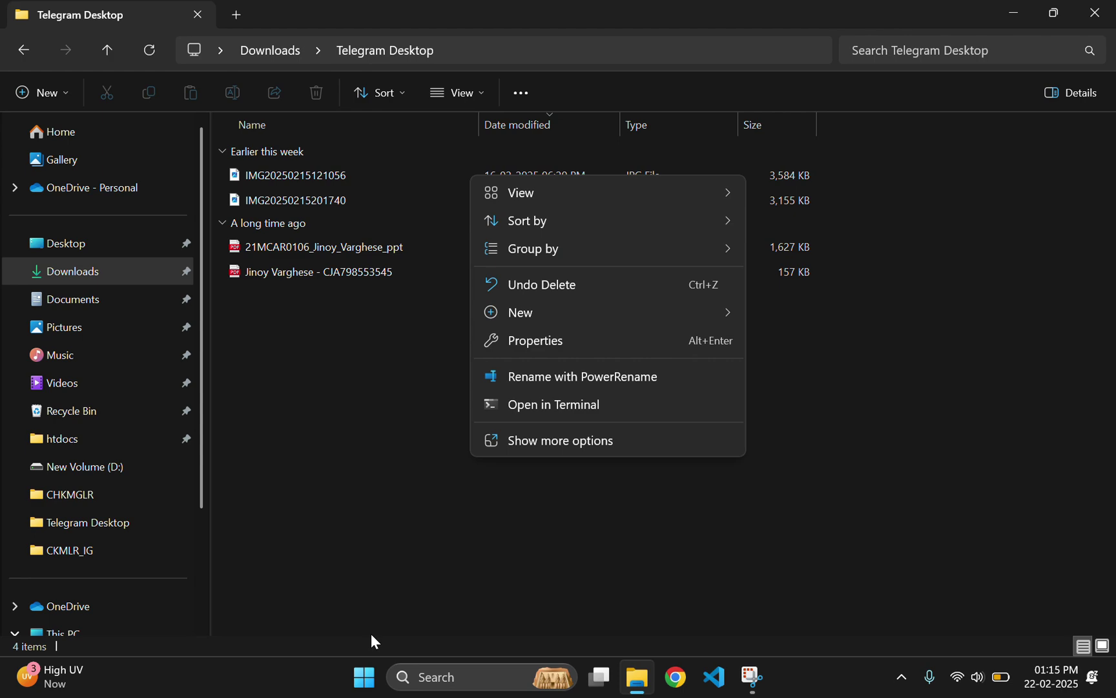
left_click(368, 682)
type("tas")
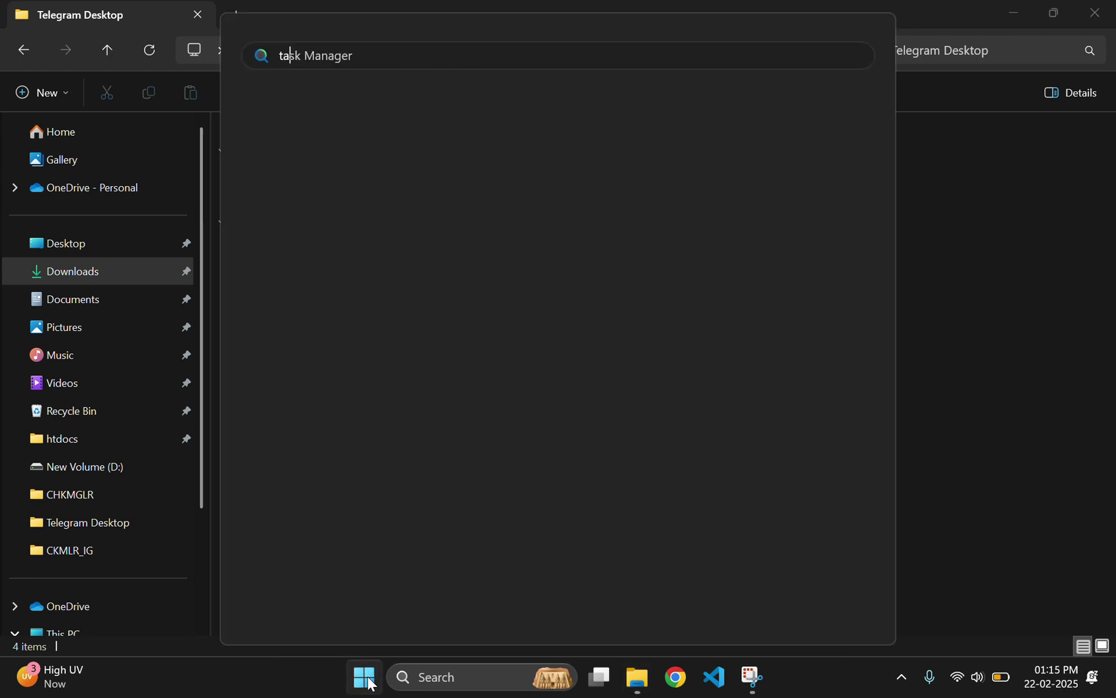
key("Return")
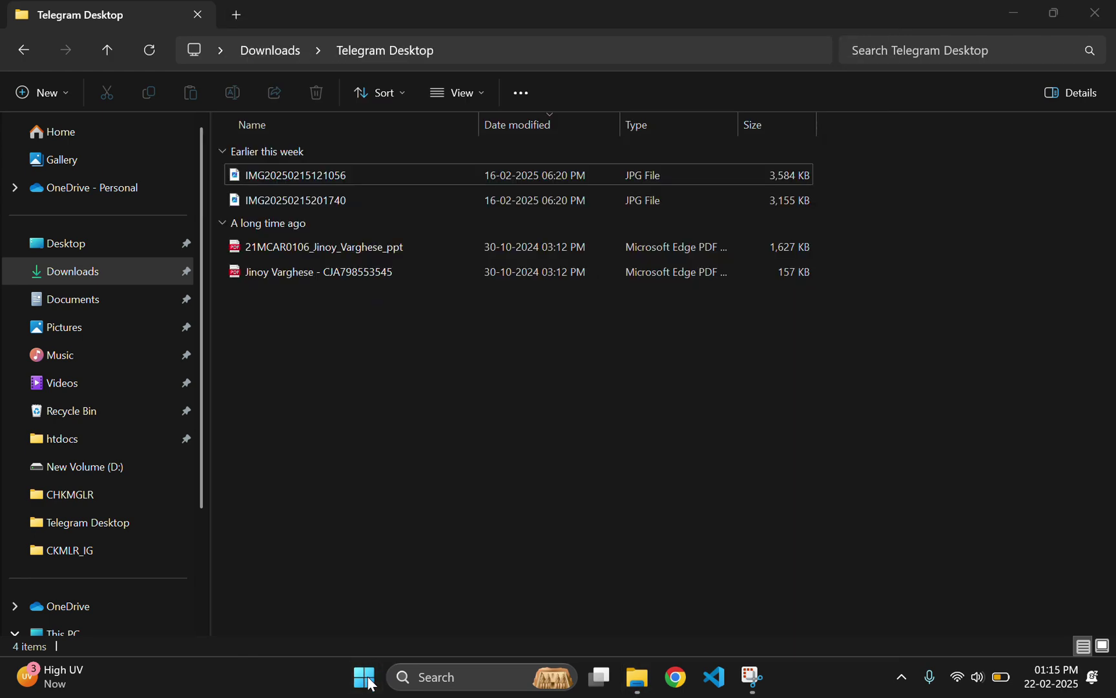
Maximize Task Manager and start filtering its Details list
left_click(960, 15)
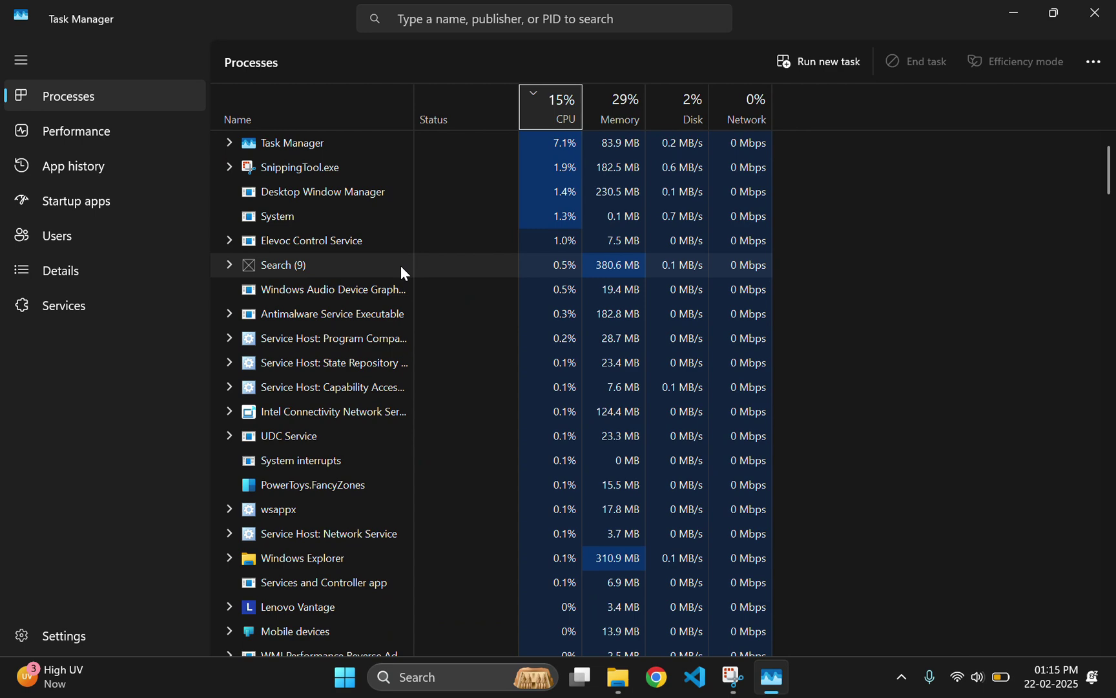
left_click(40, 279)
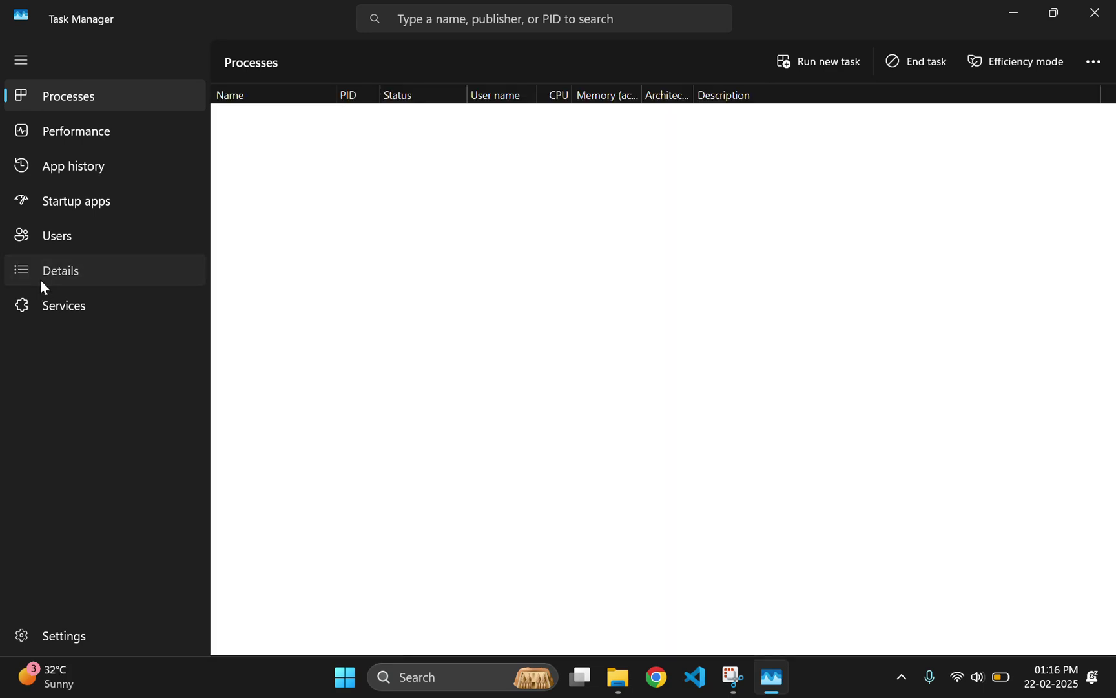
key("ctrl+f")
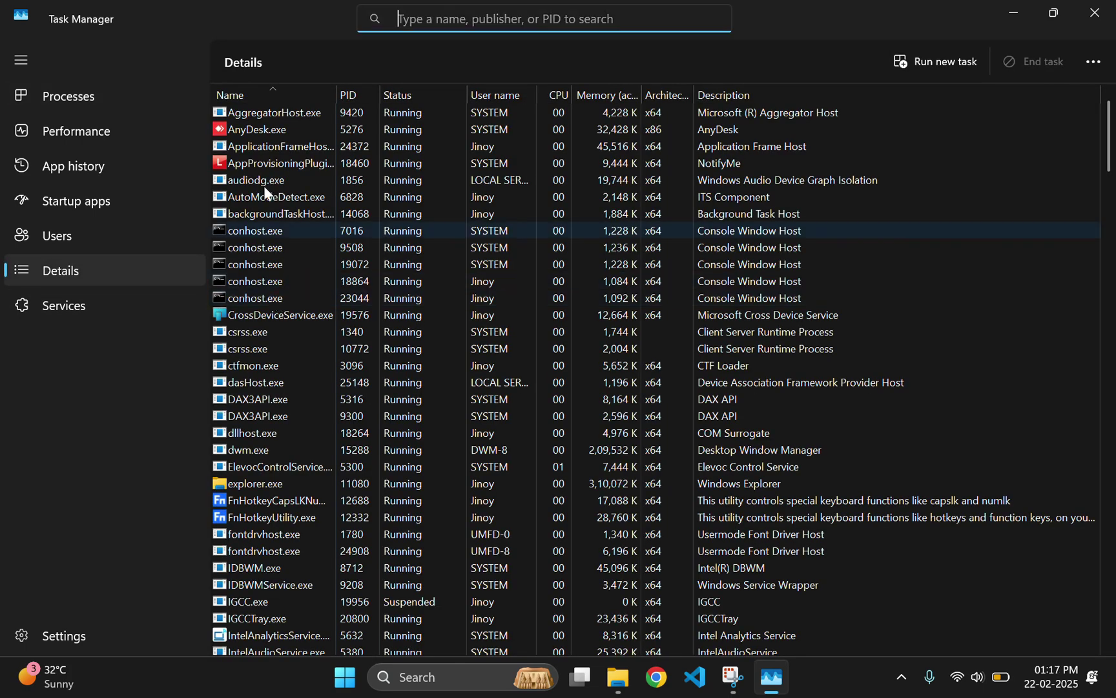
type("com")
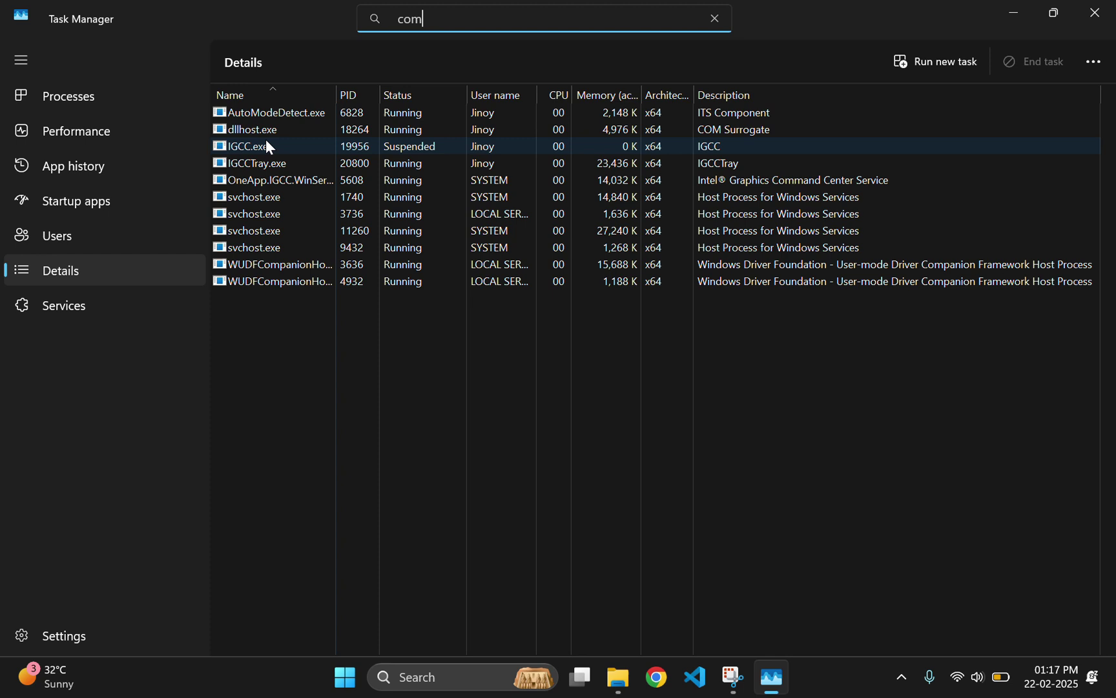
End the dllhost.exe COM Surrogate process and confirm it
left_click(767, 129)
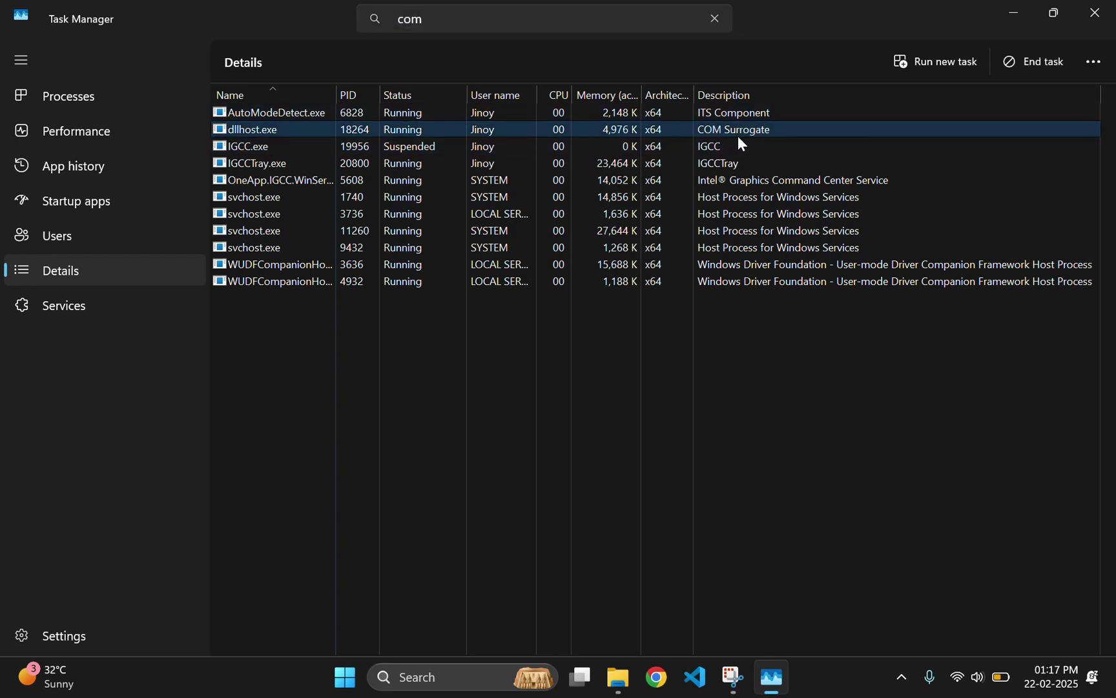
right_click(345, 126)
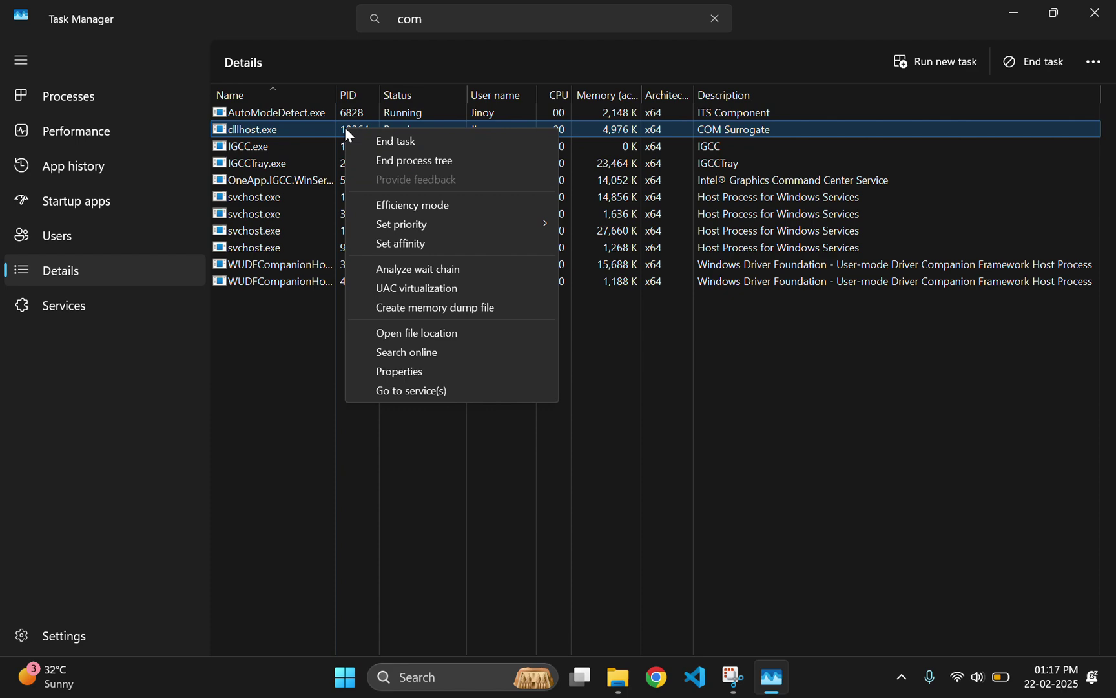
left_click(377, 149)
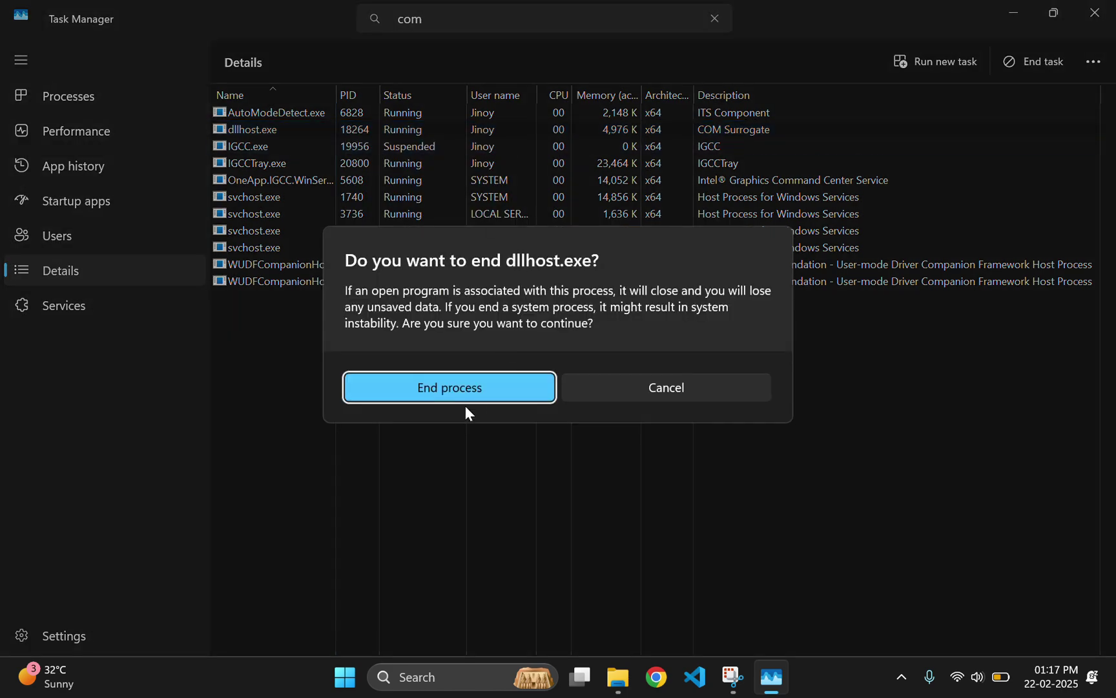
left_click(483, 391)
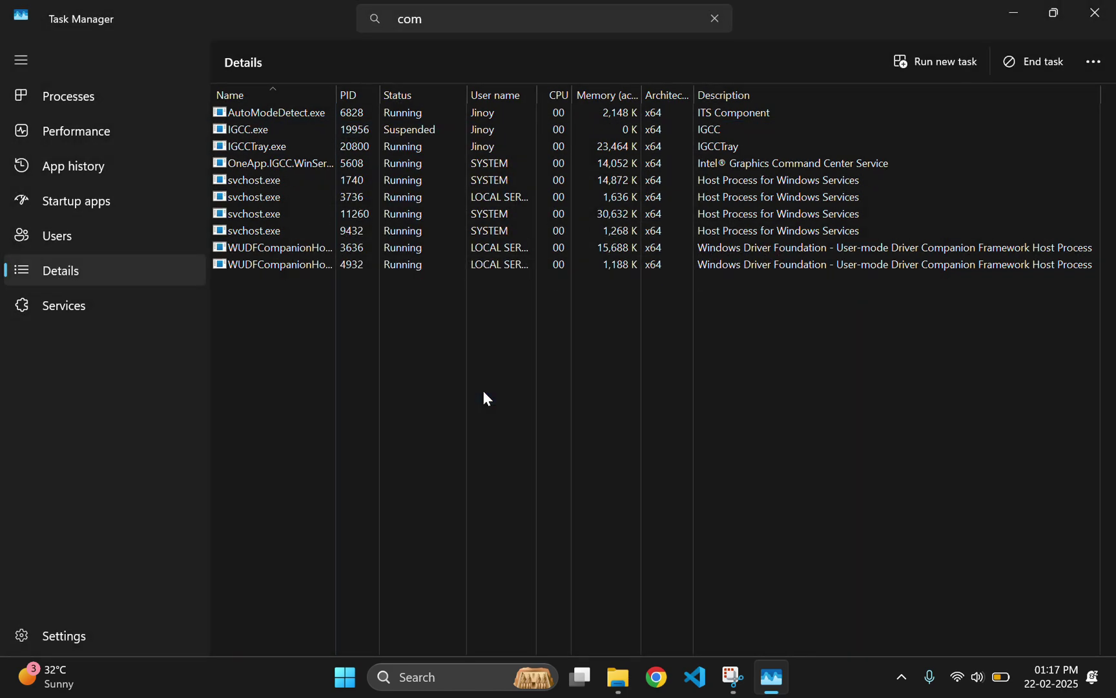
Close Task Manager and select the first JPG image in Telegram Desktop
left_click(1095, 12)
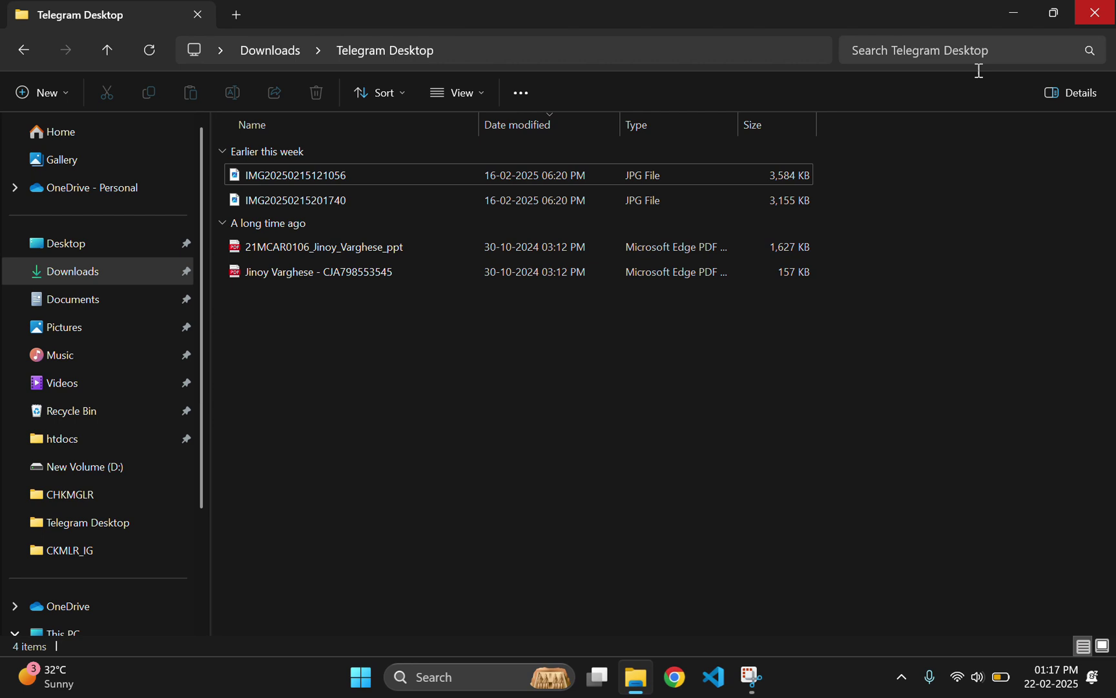
left_click(337, 174)
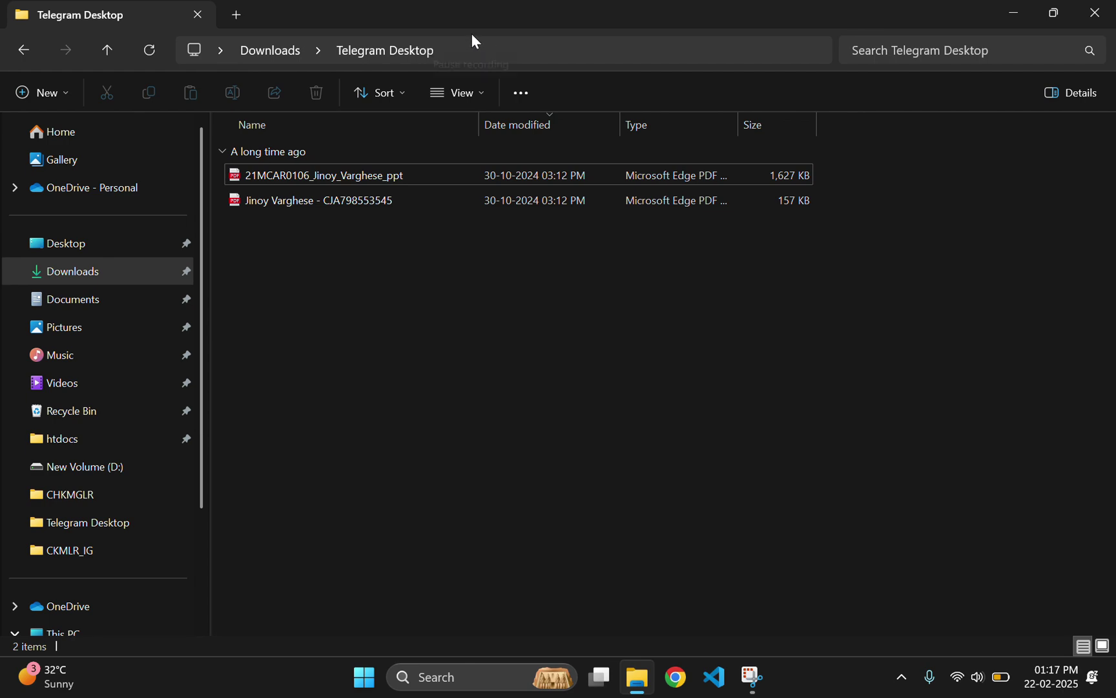
Close the File Explorer window showing the Telegram Desktop folder
left_click(1112, 6)
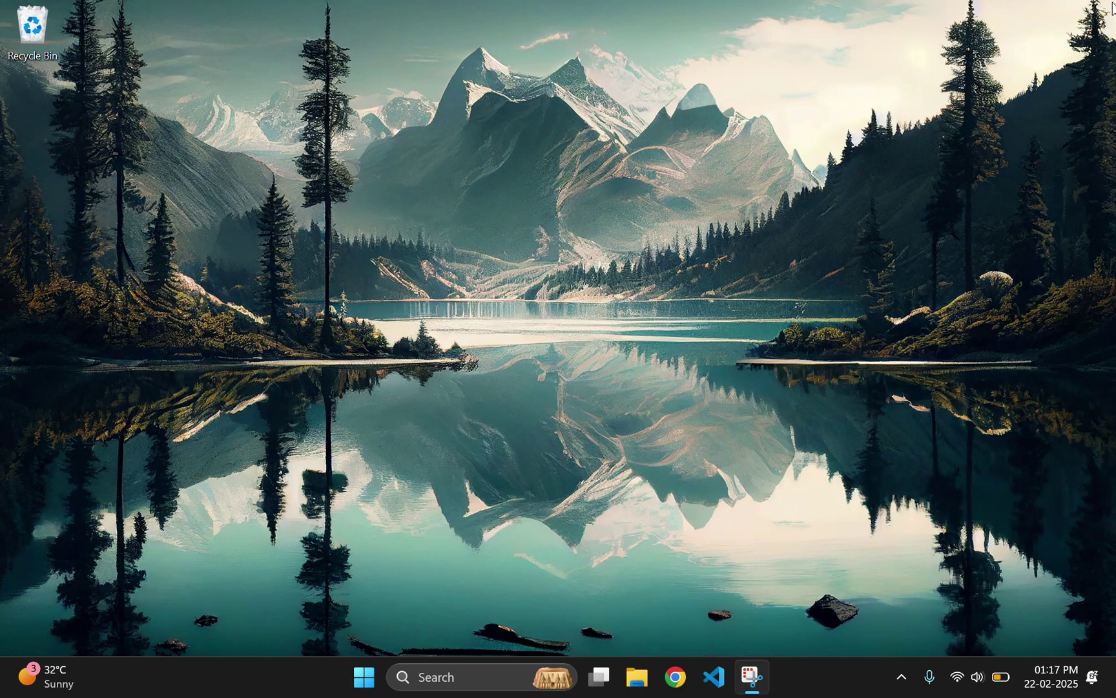